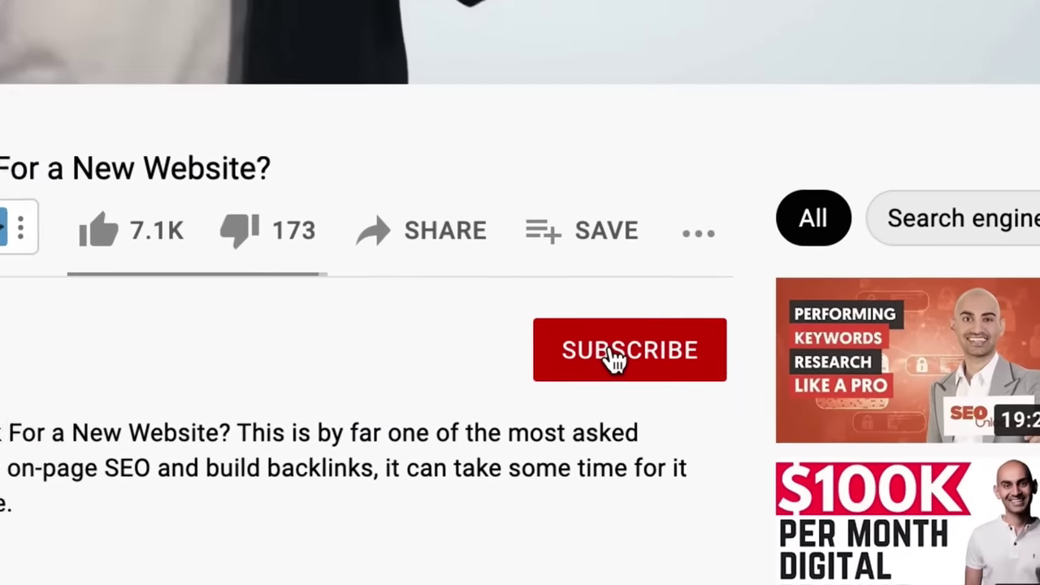
# Subscribe to the channel of the video about SEO for a new website.
pyautogui.click(609, 354)
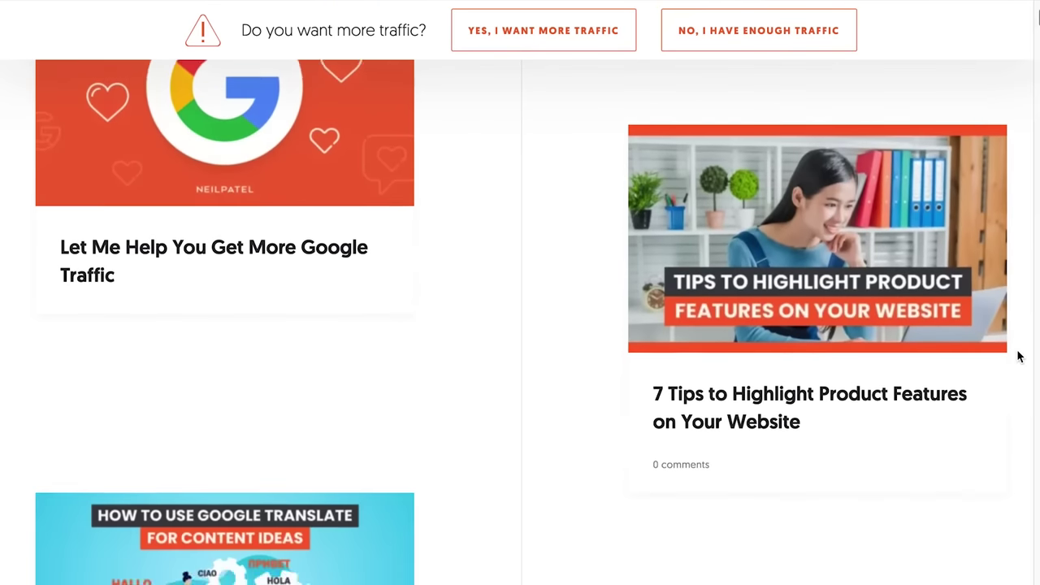
# Browse the article listing on the Neil Patel blog.
pyautogui.scroll(-8, 1018, 356)
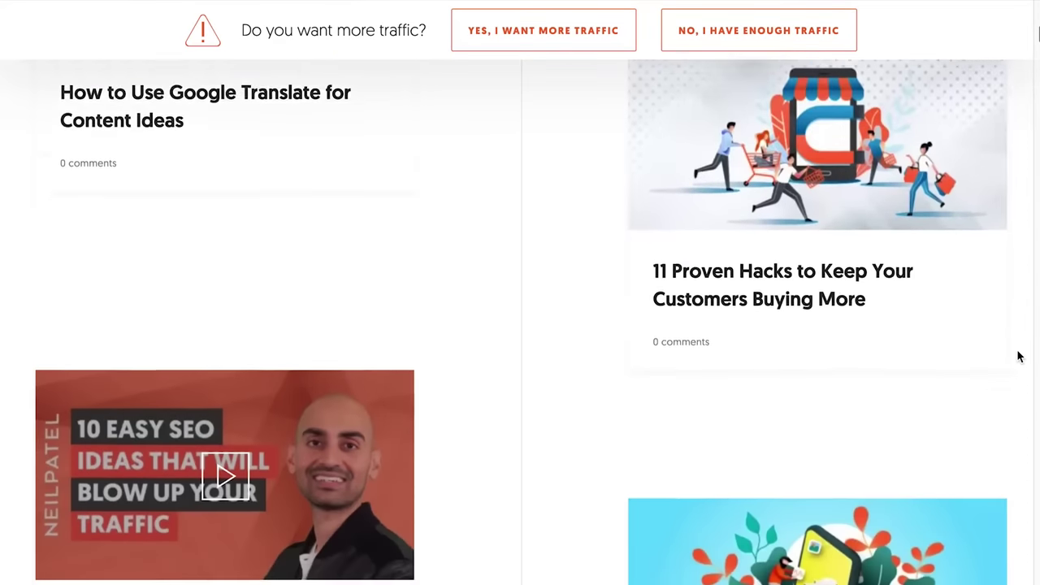
pyautogui.scroll(-8, 1018, 356)
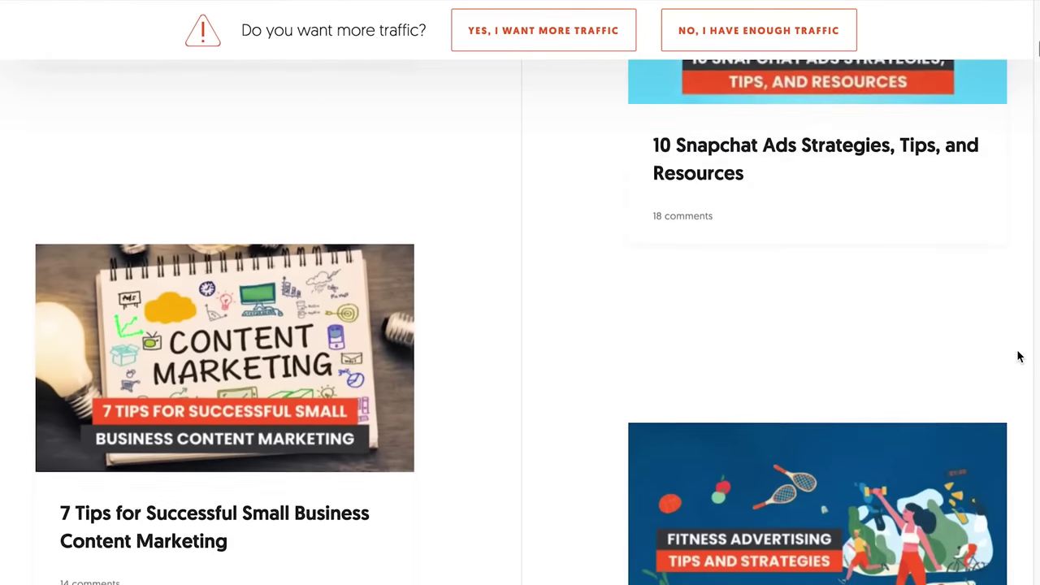
pyautogui.scroll(-8, 1018, 355)
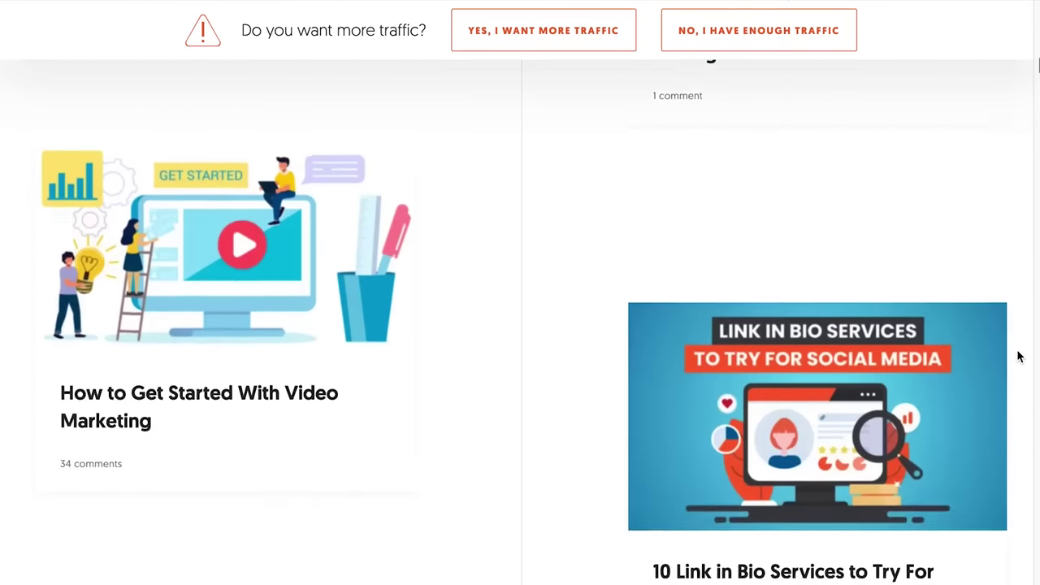
pyautogui.scroll(-8, 1018, 355)
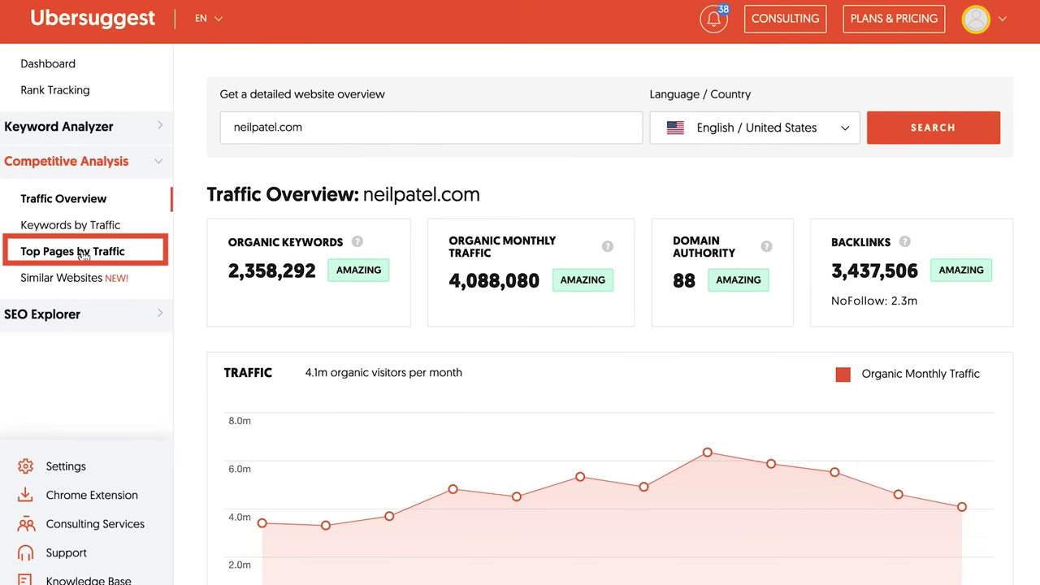
# Open the Top Pages by Traffic report for neilpatel.com and look through the listed pages.
pyautogui.click(82, 253)
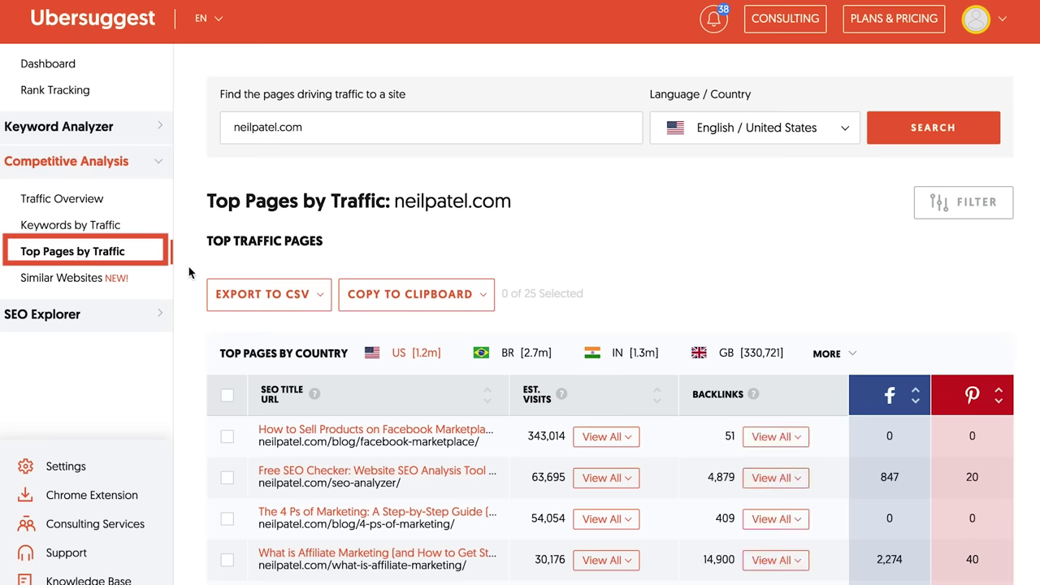
pyautogui.scroll(-3, 188, 272)
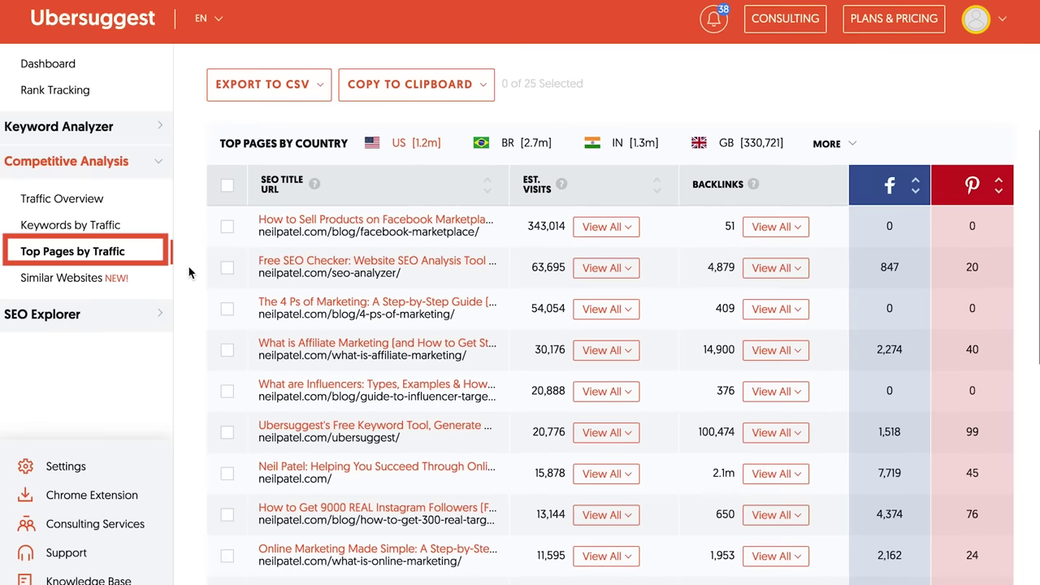
pyautogui.scroll(-4, 189, 272)
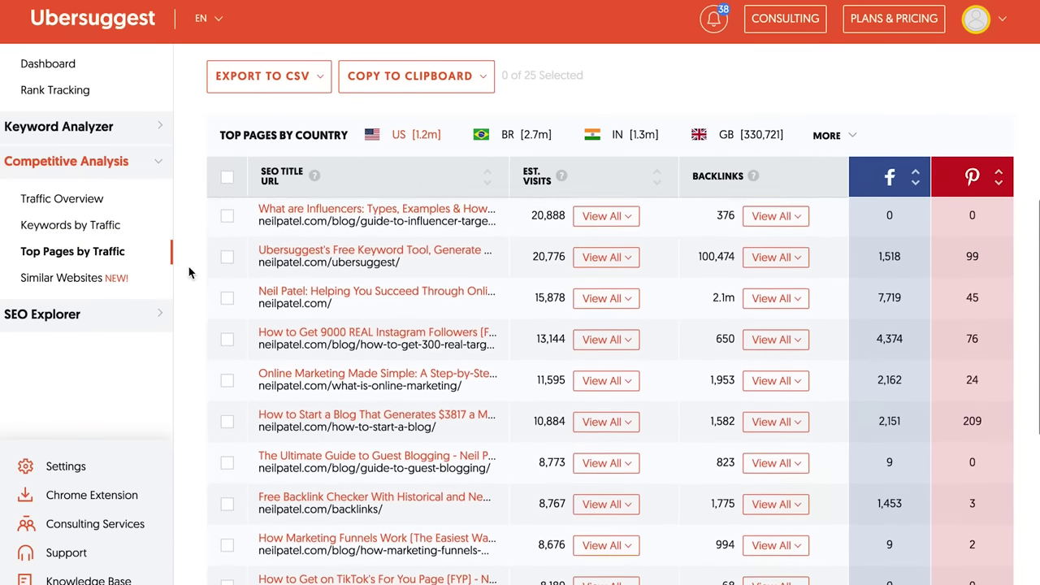
pyautogui.scroll(-1, 189, 272)
pyautogui.scroll(-3, 189, 272)
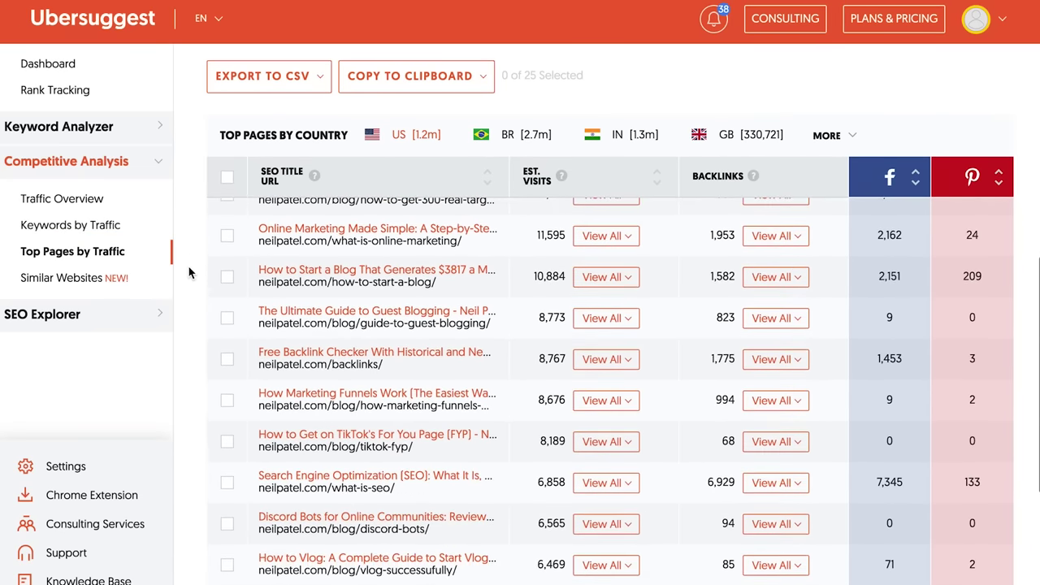
# Expand the keywords bringing visits to the neilpatel.com/what-is-online-marketing page and review them.
pyautogui.click(605, 237)
pyautogui.scroll(-3, 663, 449)
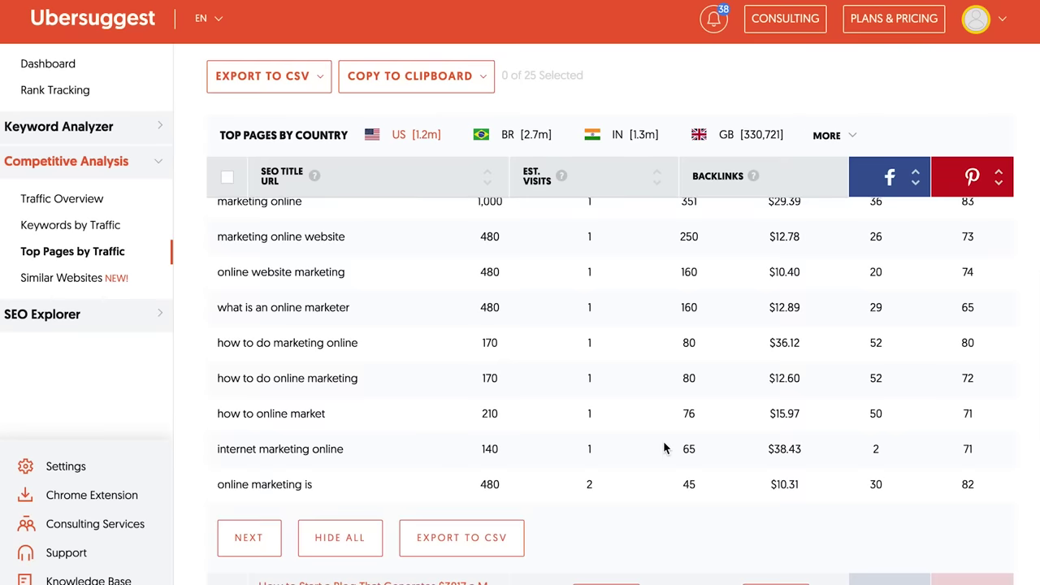
pyautogui.scroll(3, 663, 448)
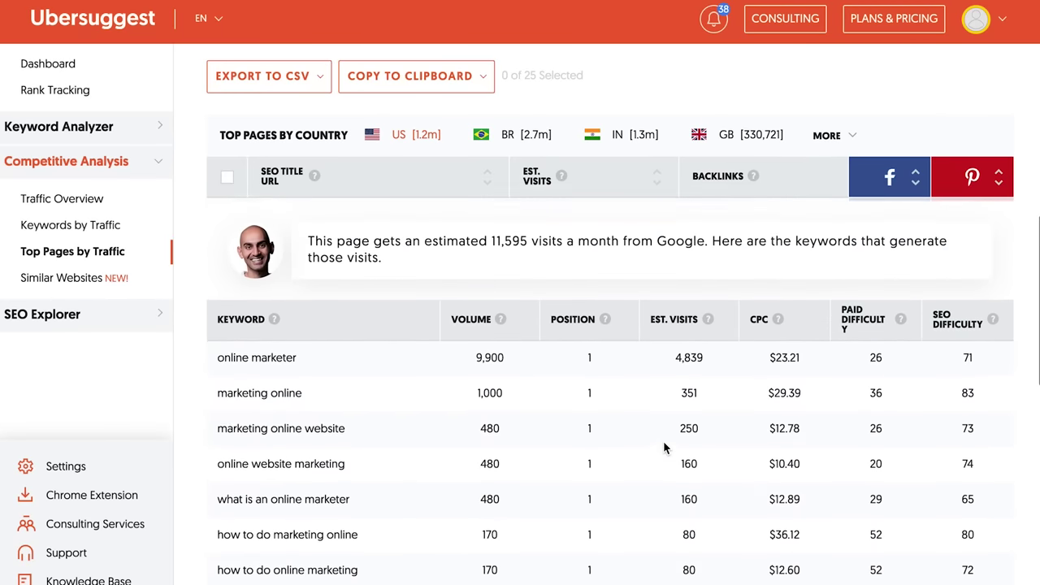
pyautogui.scroll(1, 664, 449)
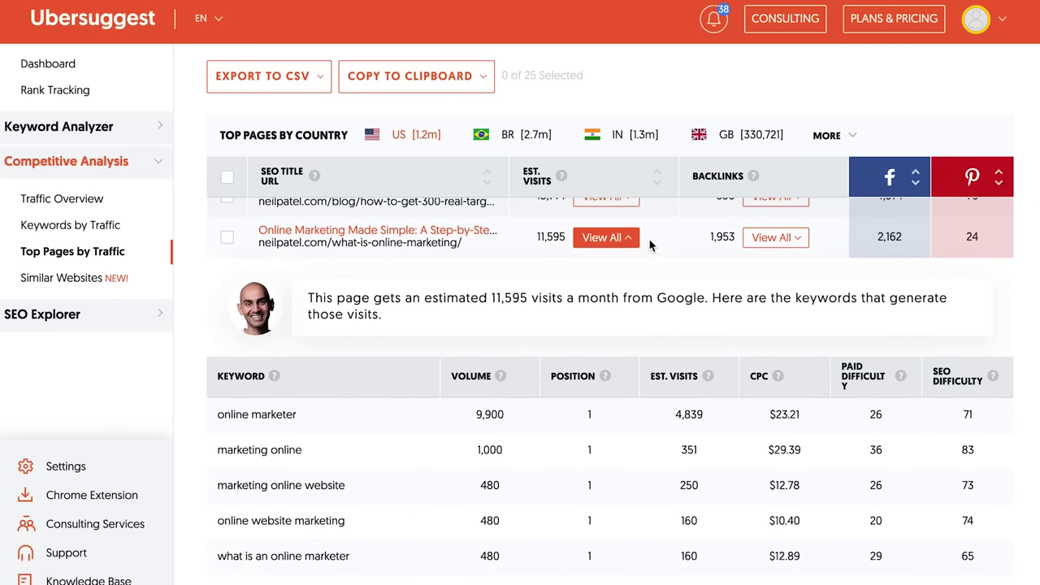
# Collapse the keyword details of the what-is-online-marketing page and review its backlinks instead.
pyautogui.click(625, 238)
pyautogui.click(807, 243)
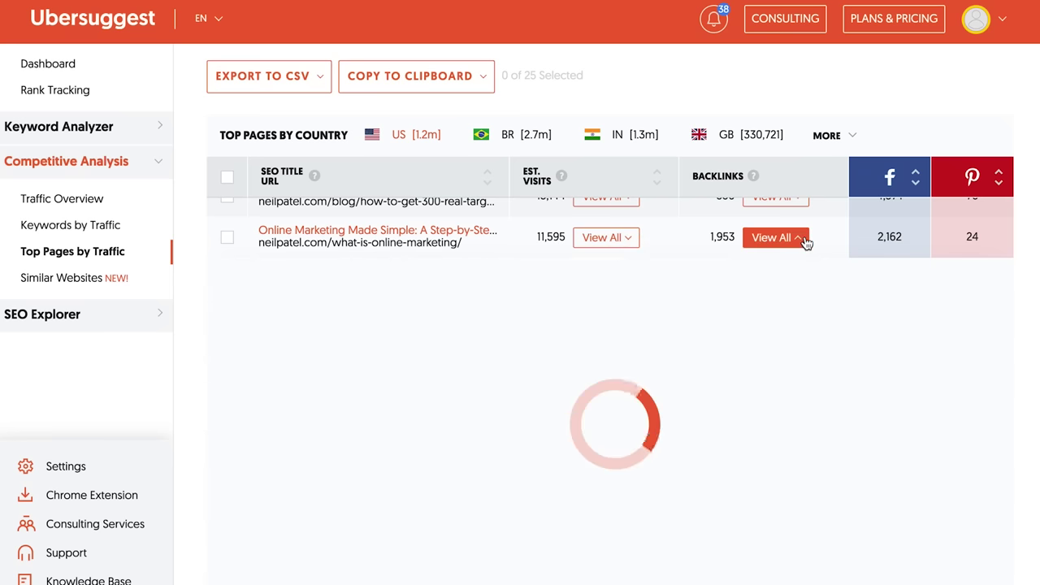
pyautogui.scroll(-3, 571, 453)
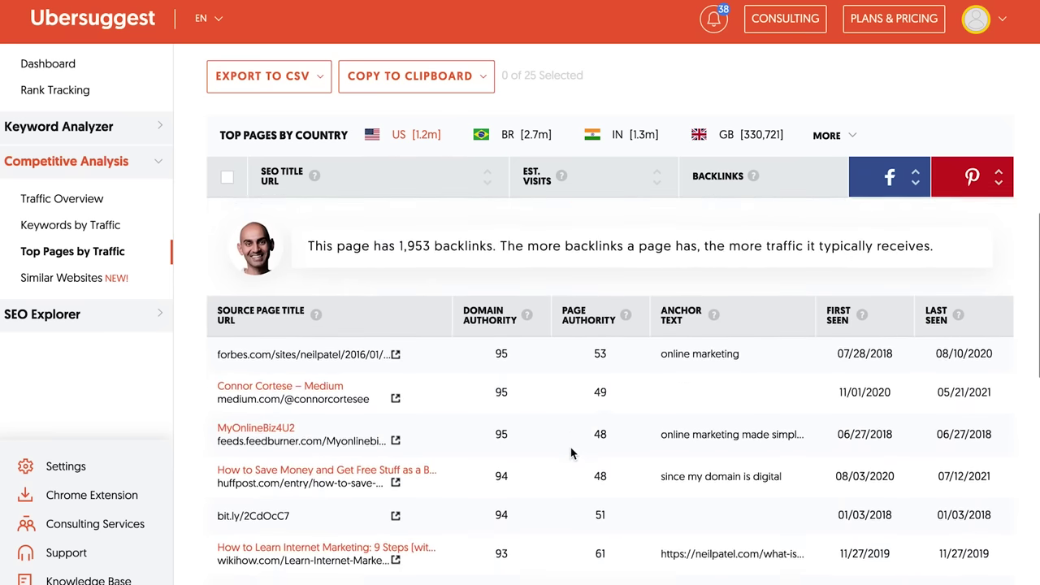
pyautogui.scroll(-1, 570, 452)
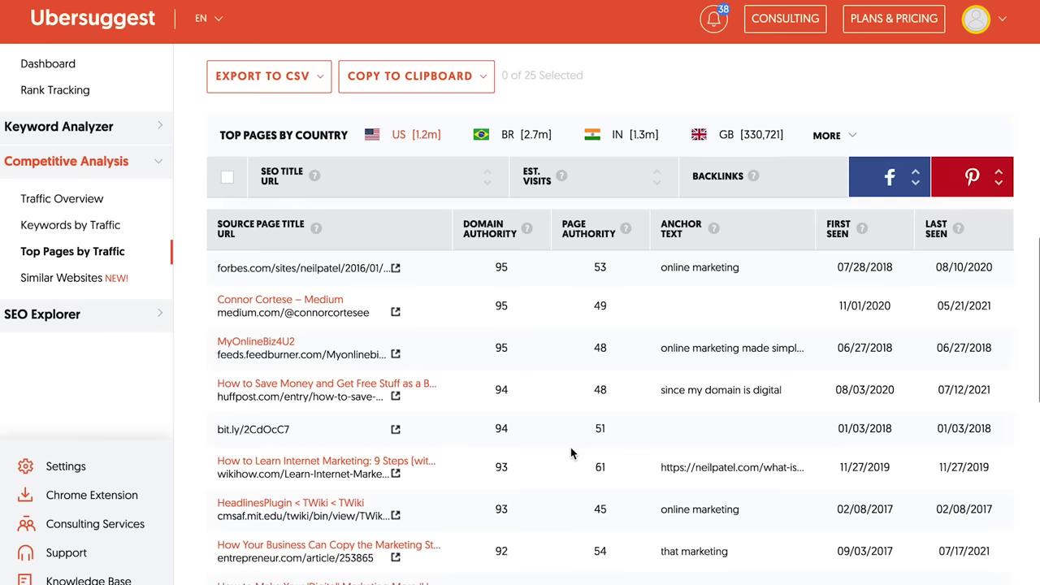
pyautogui.scroll(-3, 571, 452)
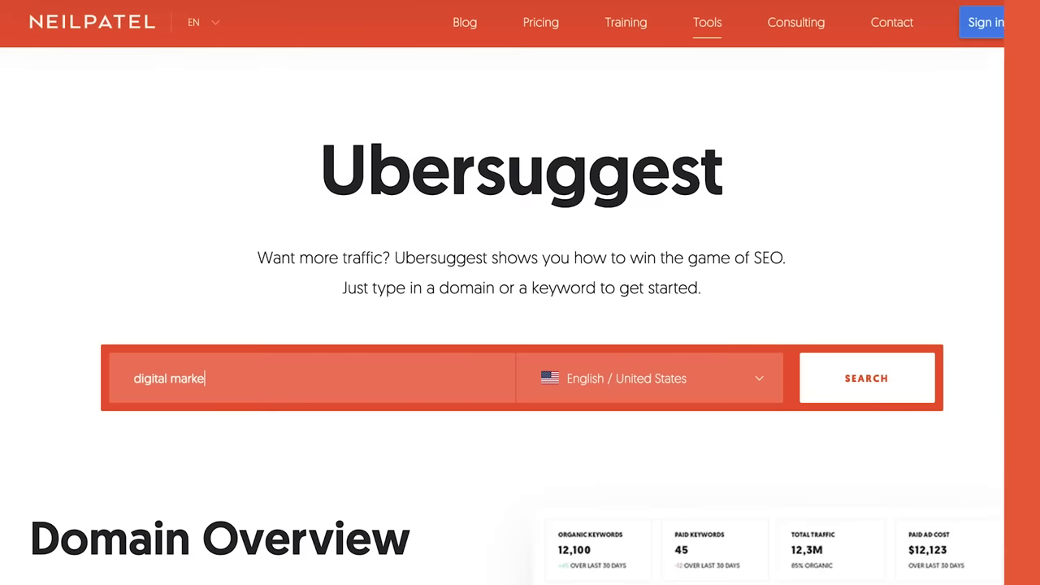
# Look up the keyword "digital marketing" and review its suggested keyword ideas.
pyautogui.write('ting')
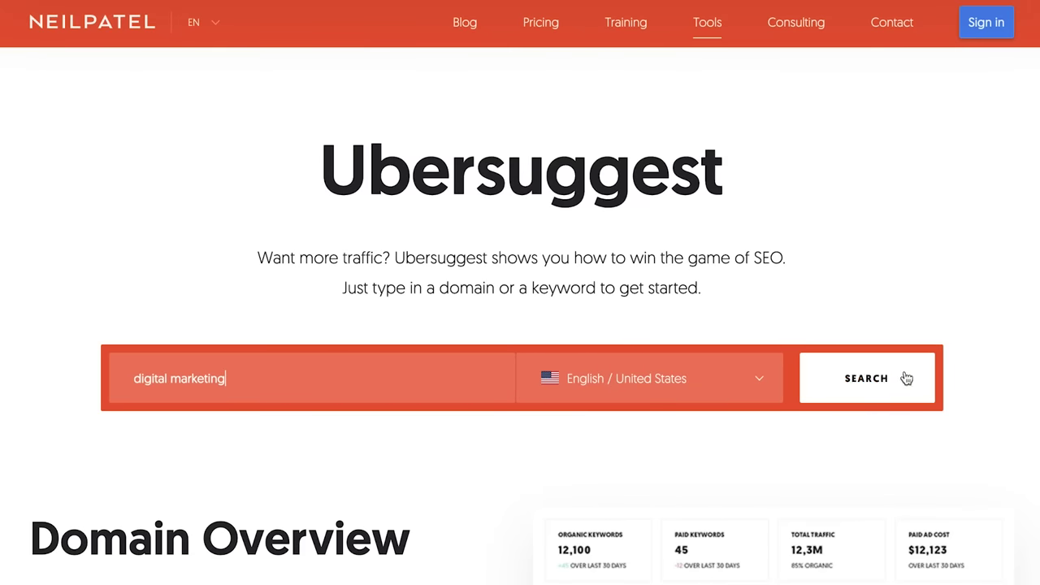
pyautogui.click(906, 378)
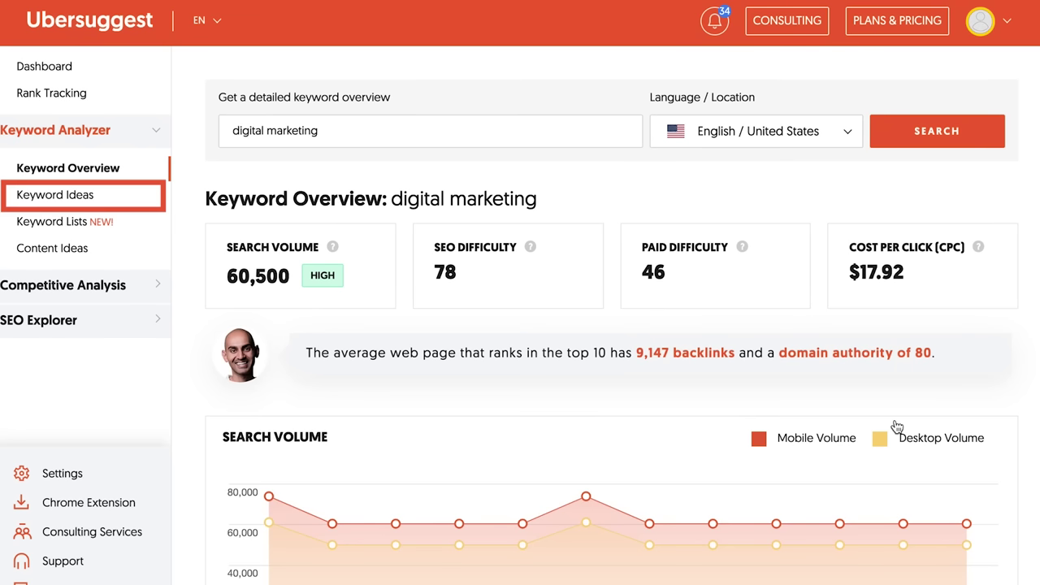
pyautogui.click(99, 199)
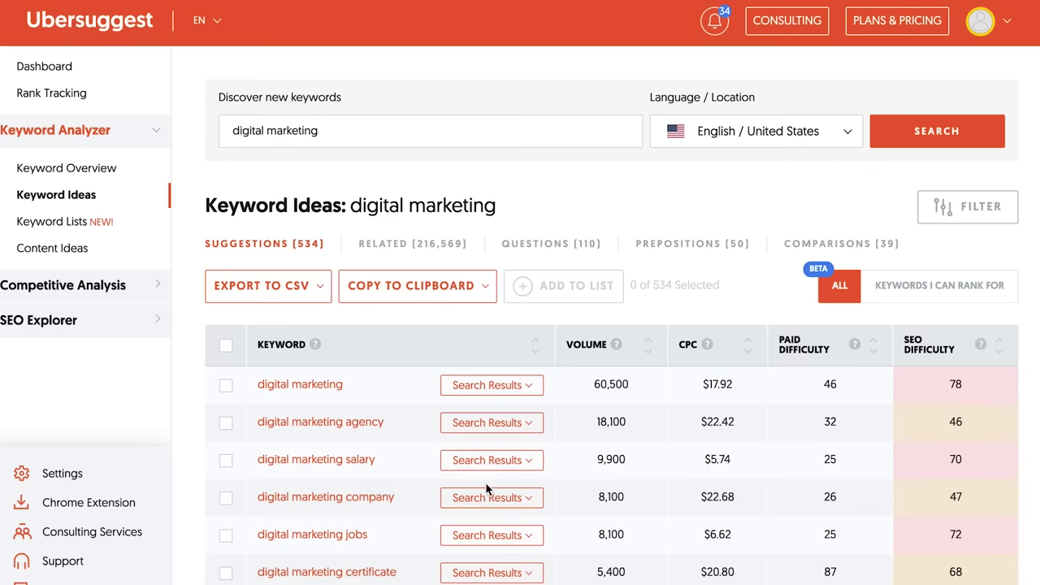
pyautogui.scroll(-5, 260, 384)
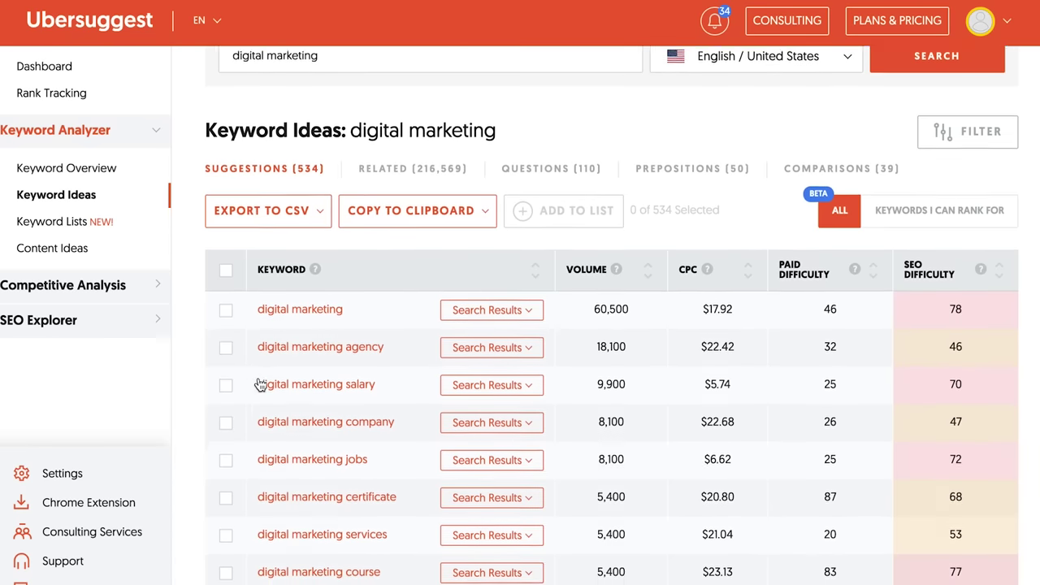
pyautogui.scroll(-6, 260, 384)
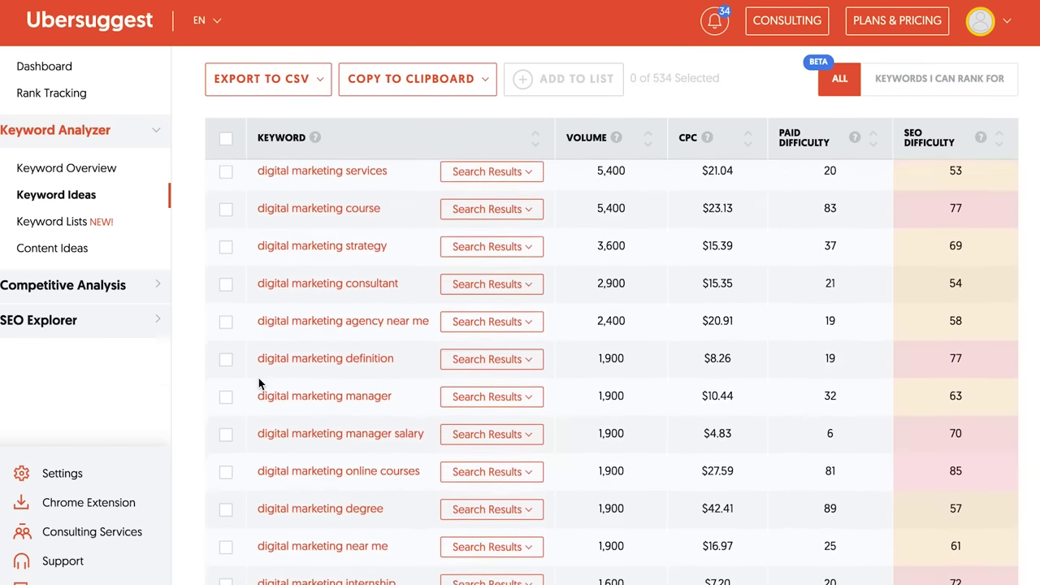
pyautogui.scroll(-10, 260, 383)
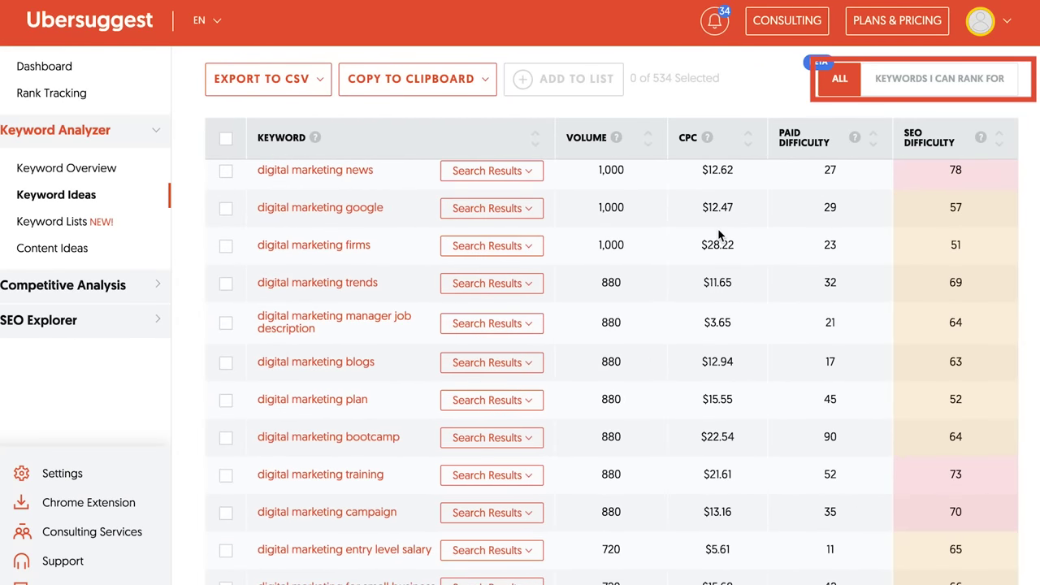
# Filter the digital marketing keyword ideas to the ones neilpatel.com can rank for and review them.
pyautogui.click(945, 87)
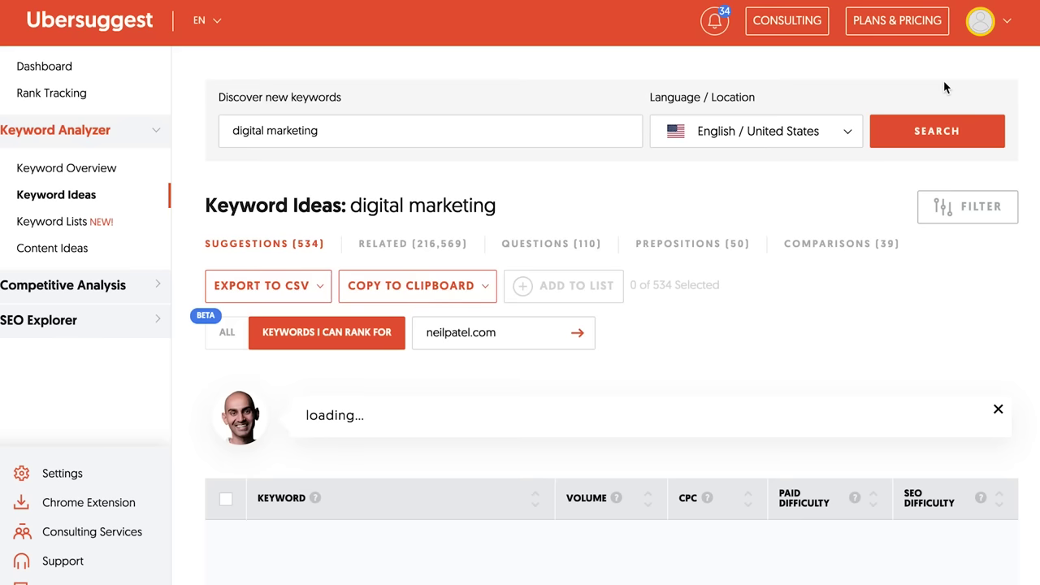
pyautogui.scroll(-2, 787, 280)
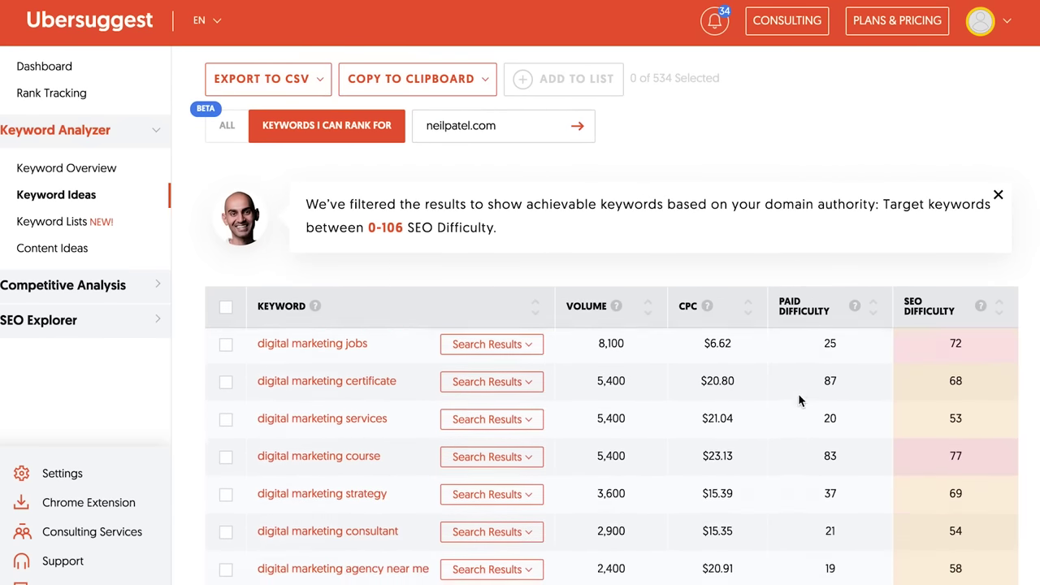
pyautogui.scroll(-6, 798, 399)
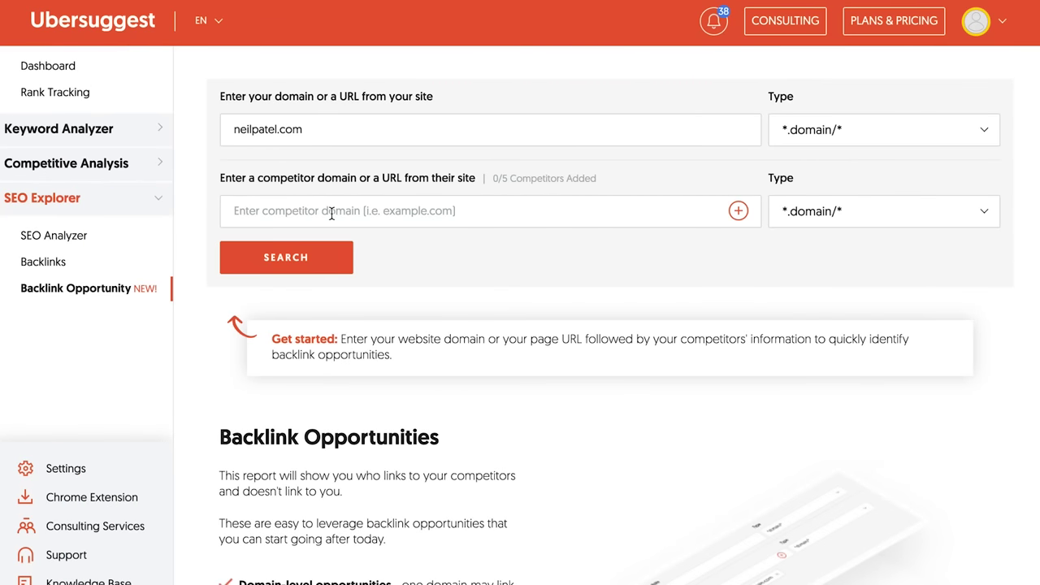
# Add moz.com and backlinko.com as competitors of neilpatel.com and run the backlink opportunity search.
pyautogui.click(331, 213)
pyautogui.write('moz.com')
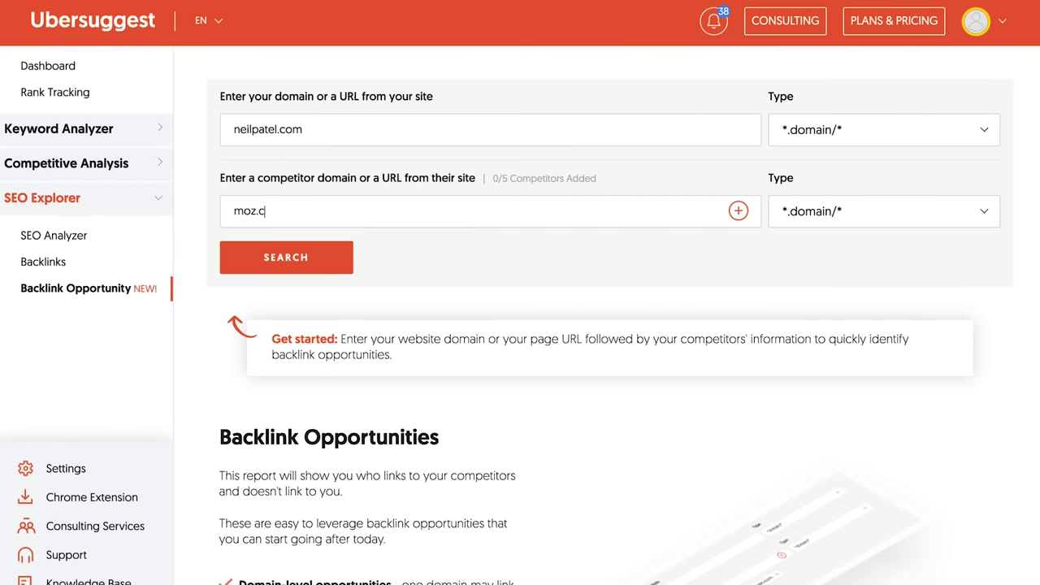
pyautogui.click(738, 211)
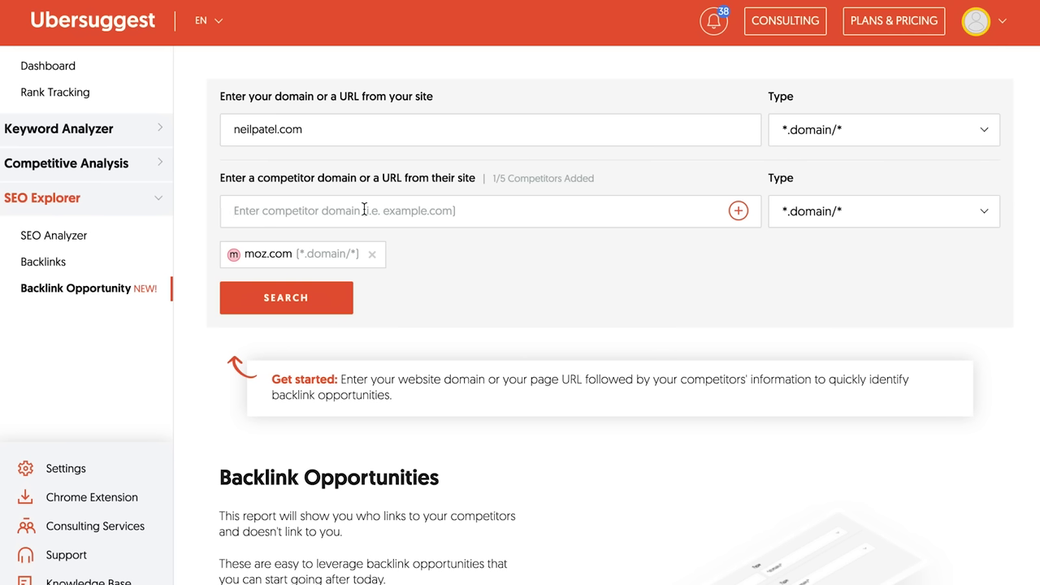
pyautogui.write('backlink')
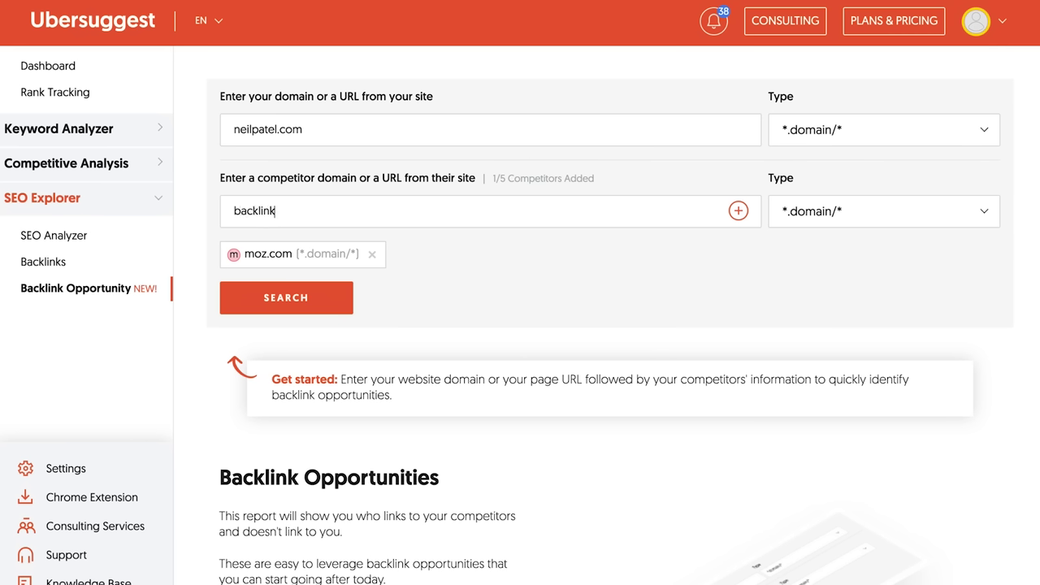
pyautogui.write('o.com')
pyautogui.click(739, 211)
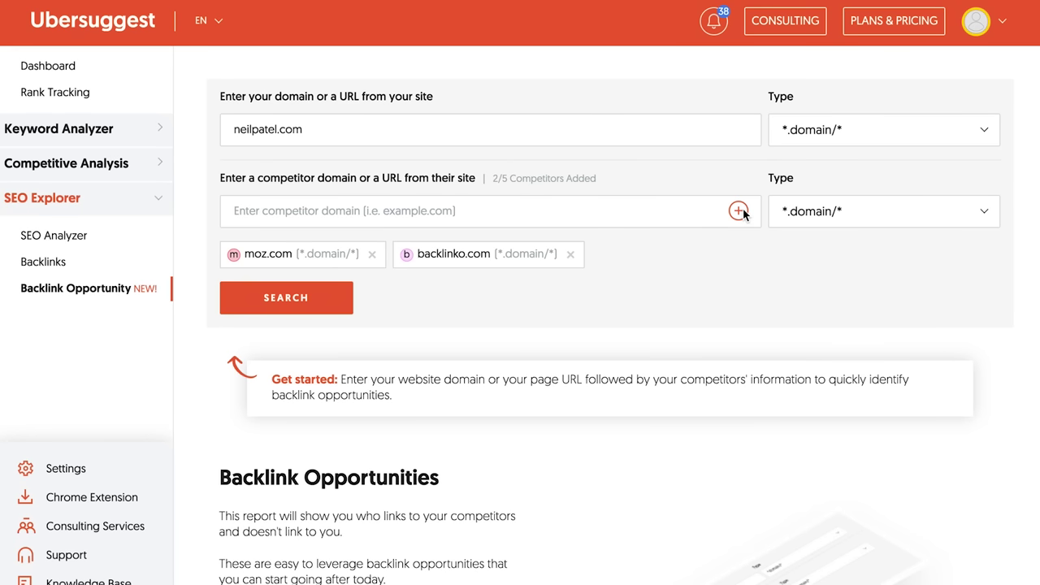
pyautogui.click(330, 296)
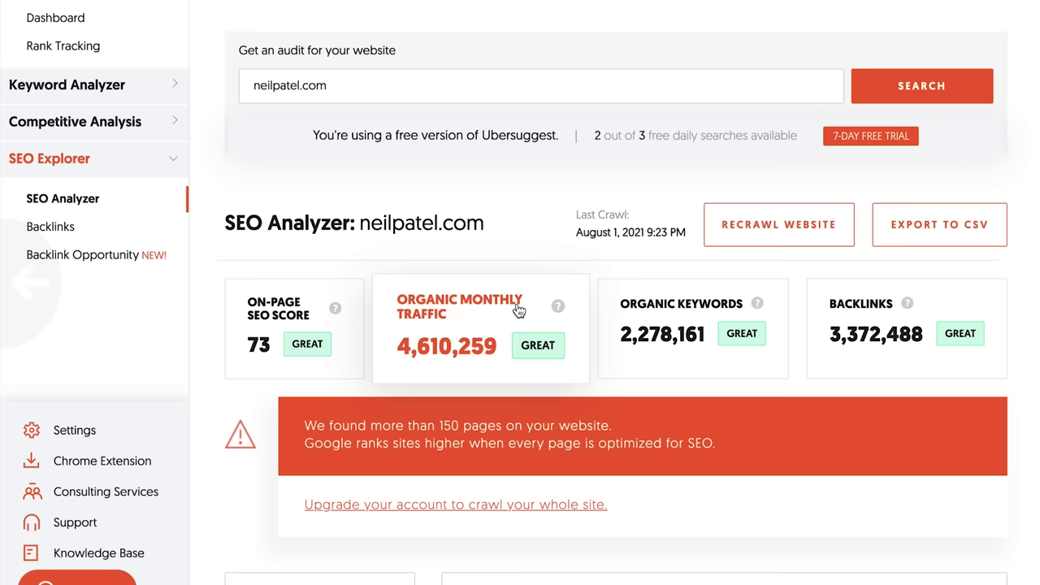
# In the neilpatel.com site audit, open the SEO issue details for pages blocked from appearing in search engines.
pyautogui.scroll(-4, 536, 317)
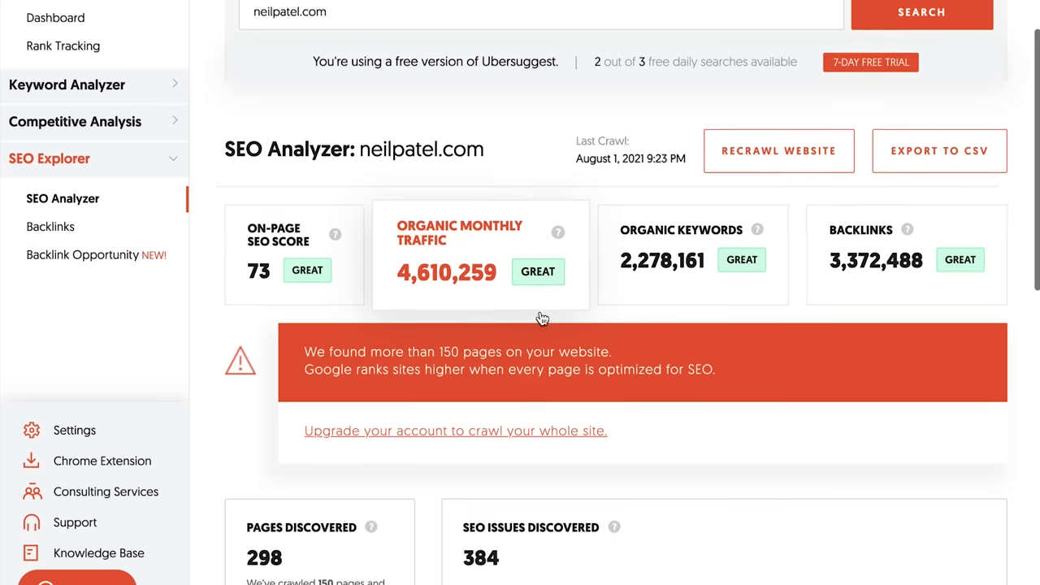
pyautogui.click(529, 424)
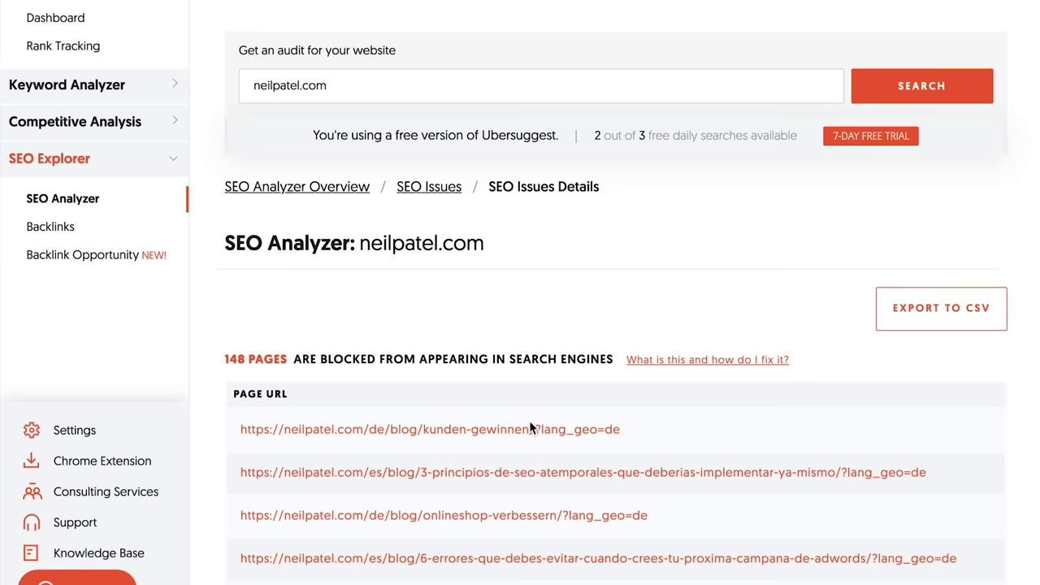